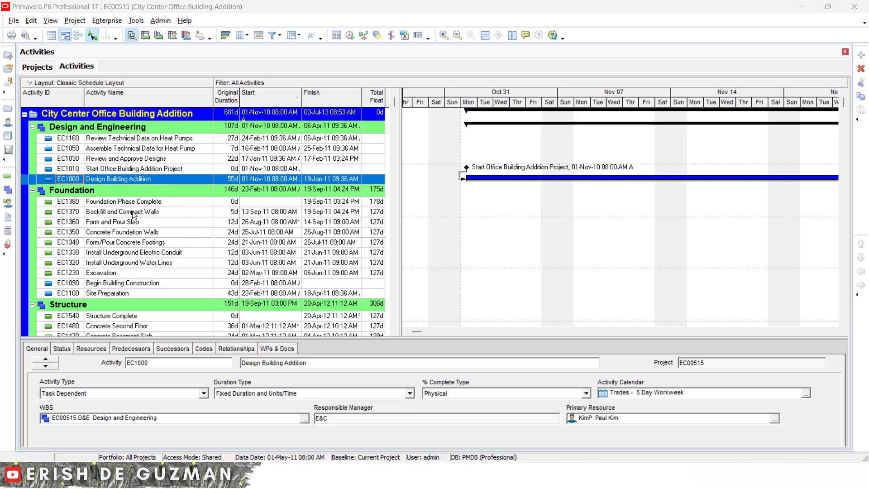
# Step: Select the Review Technical Data on Heat Pumps activity and view its activity type options
pyautogui.click(137, 139)
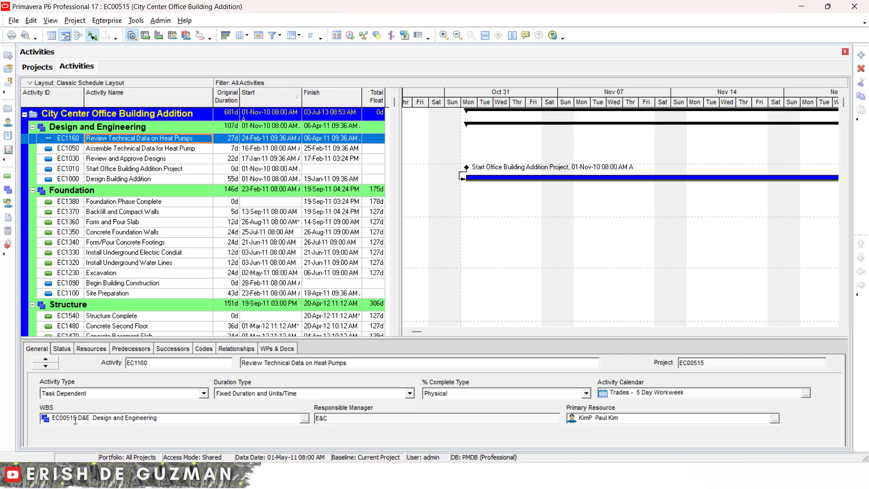
pyautogui.click(204, 392)
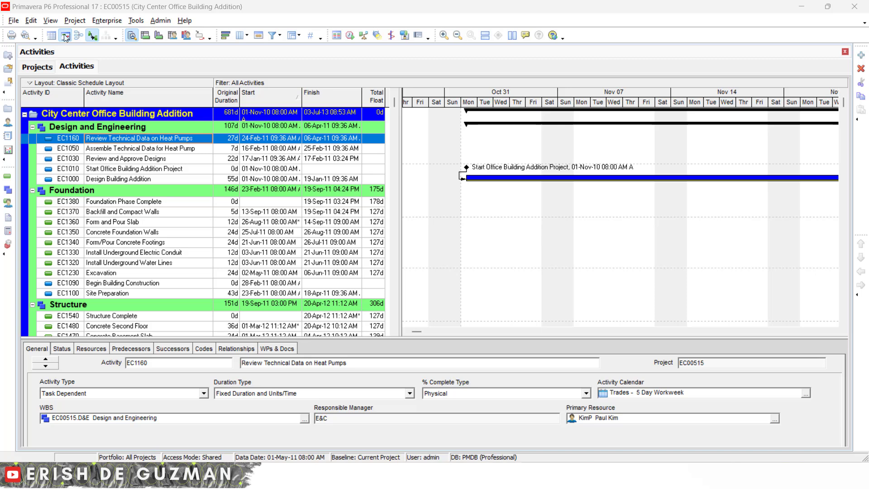
# Step: Open the enterprise calendars, list the resource calendars and select the shared calendar Carpenters Shared 5x8
pyautogui.click(98, 23)
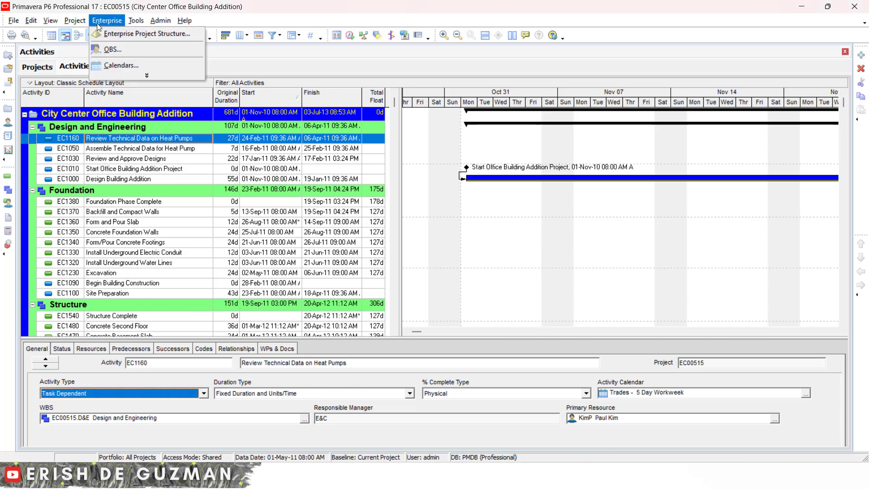
pyautogui.click(138, 67)
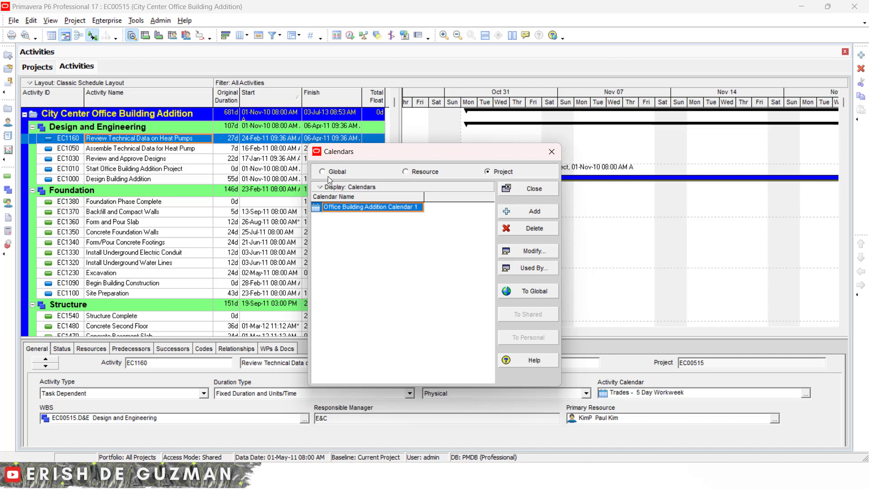
pyautogui.click(409, 174)
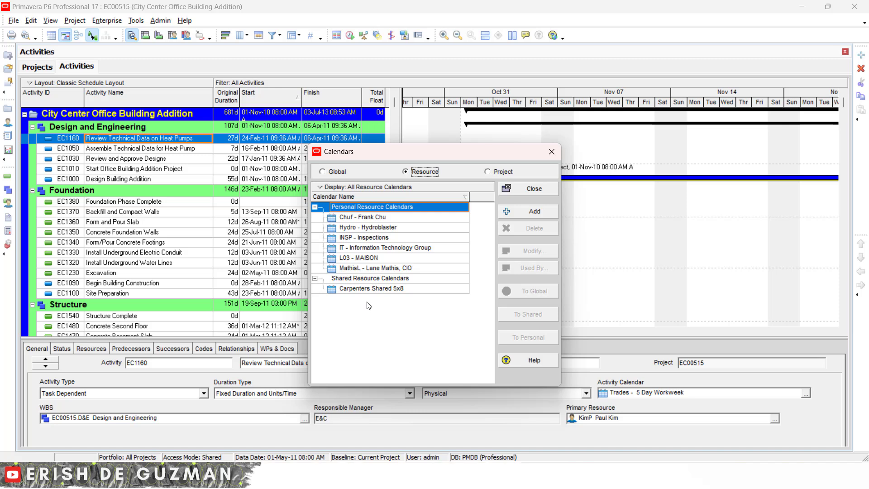
pyautogui.click(425, 289)
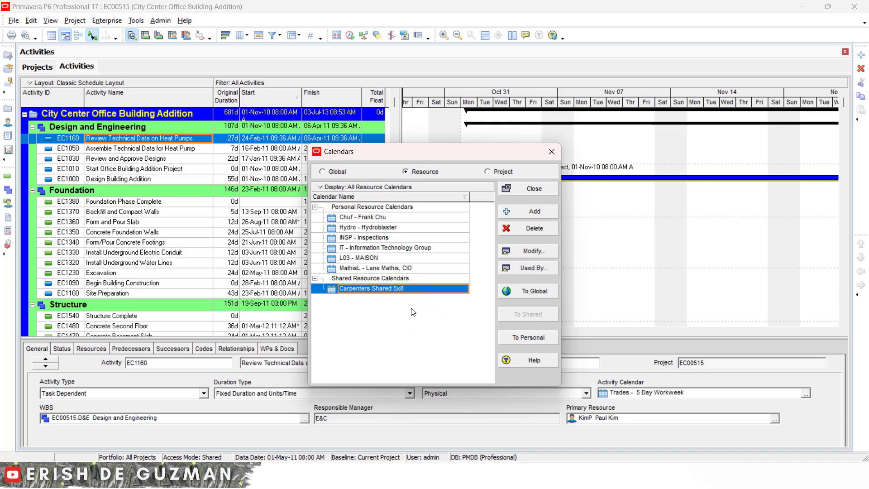
# Step: Add a shared resource calendar copied from the global calendar Trades - 5 Day Workweek
pyautogui.click(520, 215)
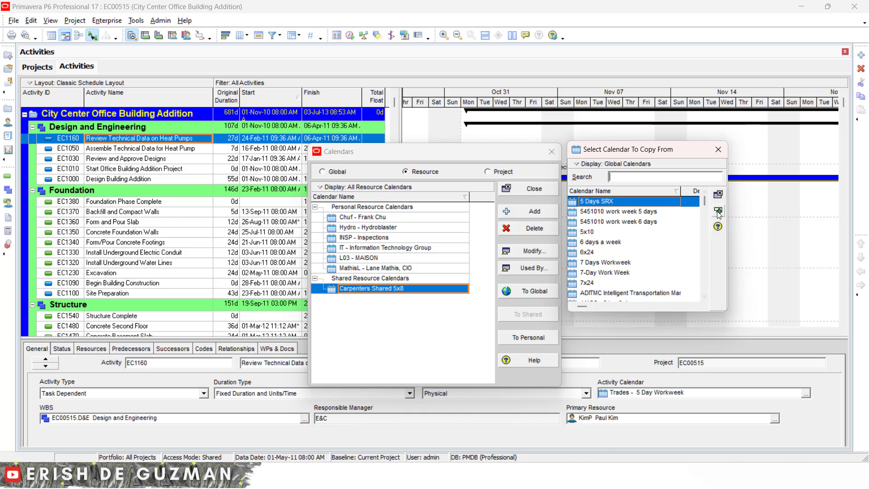
pyautogui.click(609, 262)
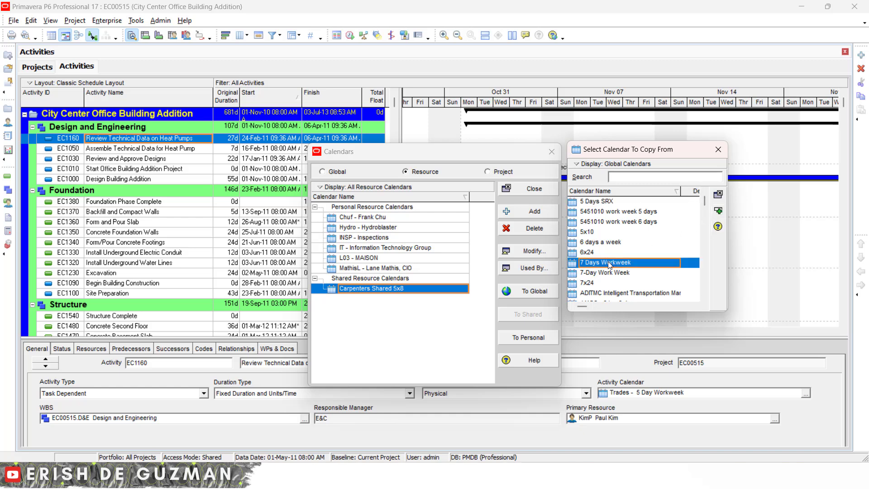
pyautogui.scroll(-1, 610, 265)
pyautogui.scroll(-4, 611, 265)
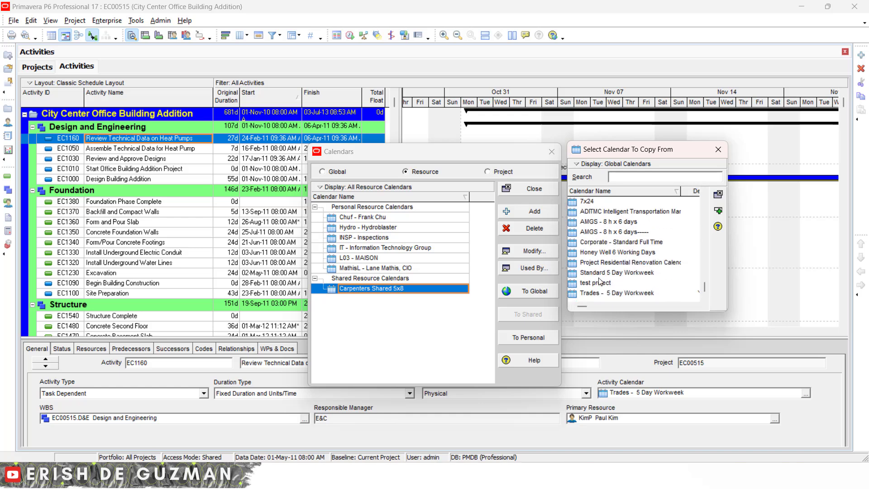
pyautogui.click(632, 295)
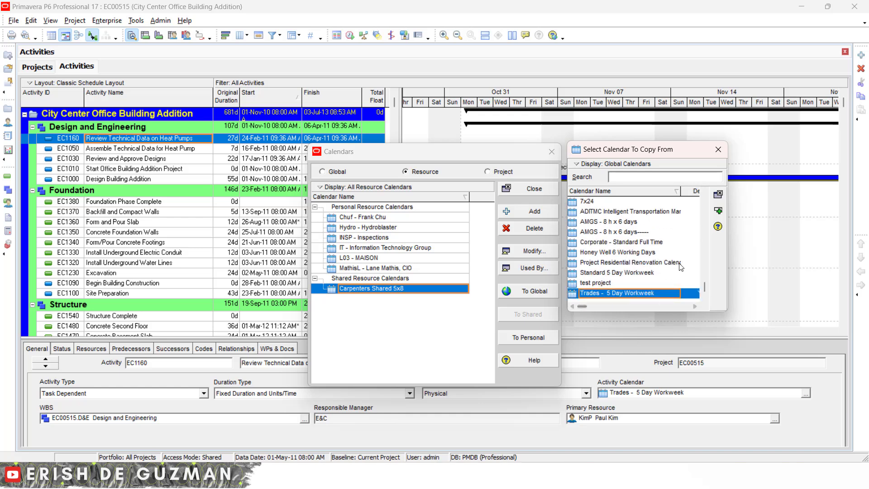
pyautogui.click(718, 211)
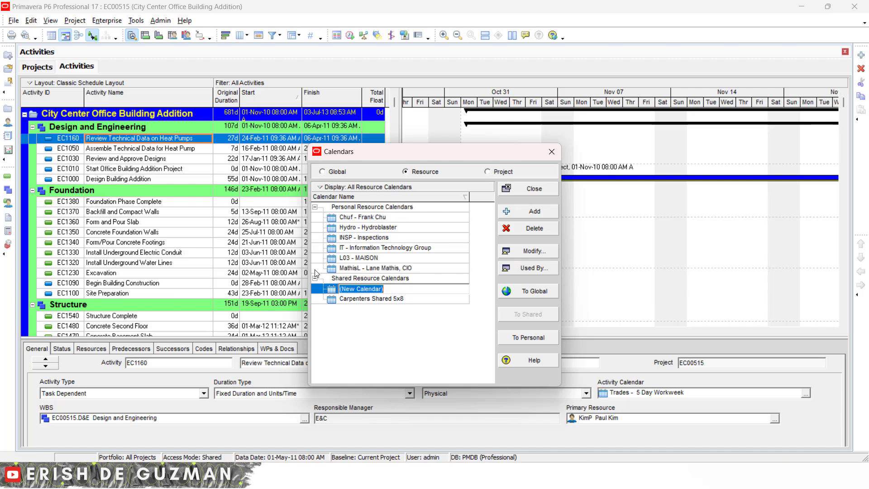
# Step: Name the new shared resource calendar "Painter 5days workweek" and close the calendars dialog
pyautogui.write('Painter 5days workweek')
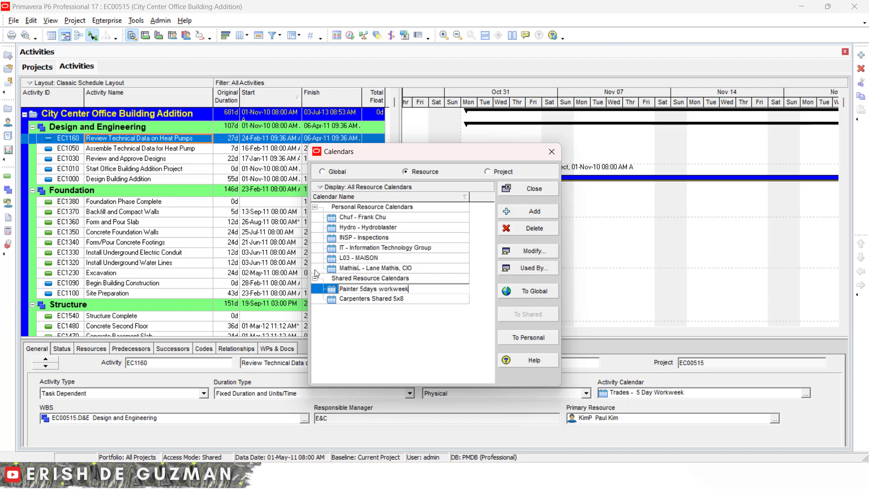
pyautogui.press('Return')
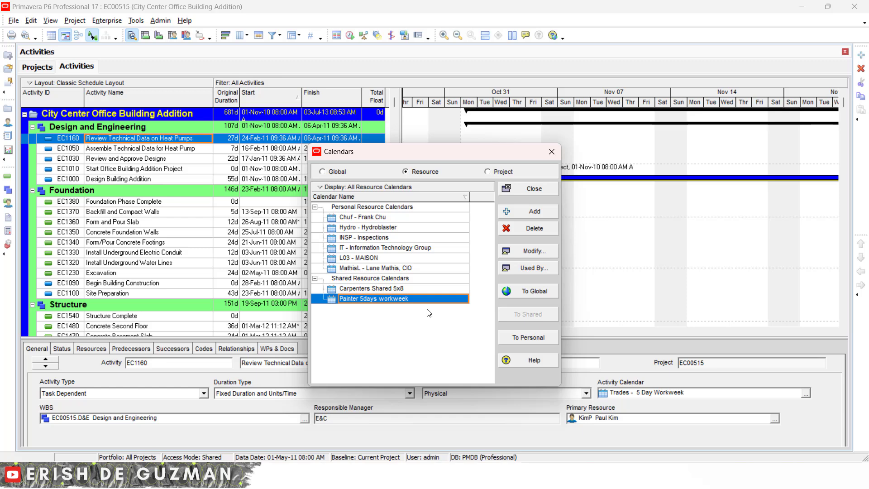
pyautogui.click(551, 152)
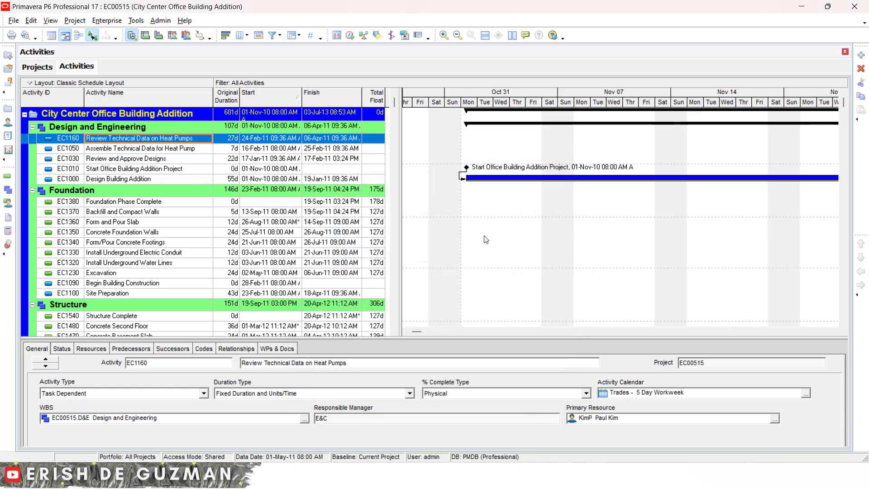
# Step: Reopen the calendars, start converting Hydro - Hydroblaster to a shared resource calendar, and decline the conversion
pyautogui.click(104, 21)
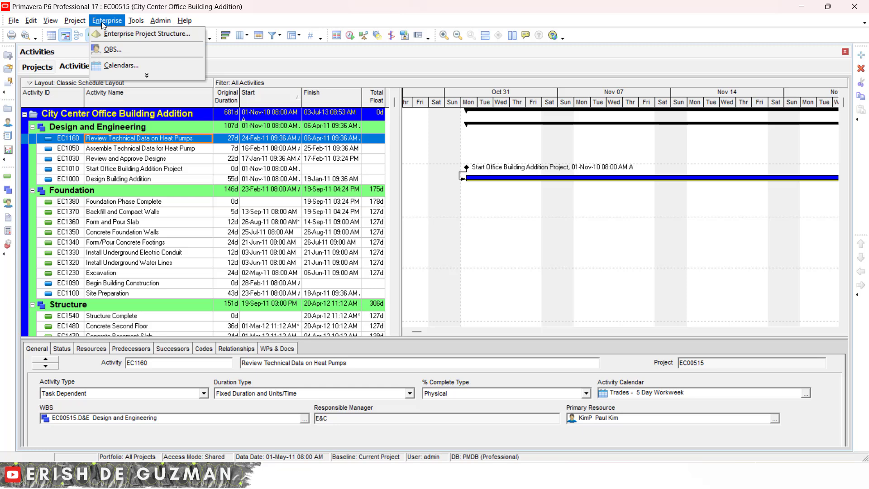
pyautogui.click(127, 66)
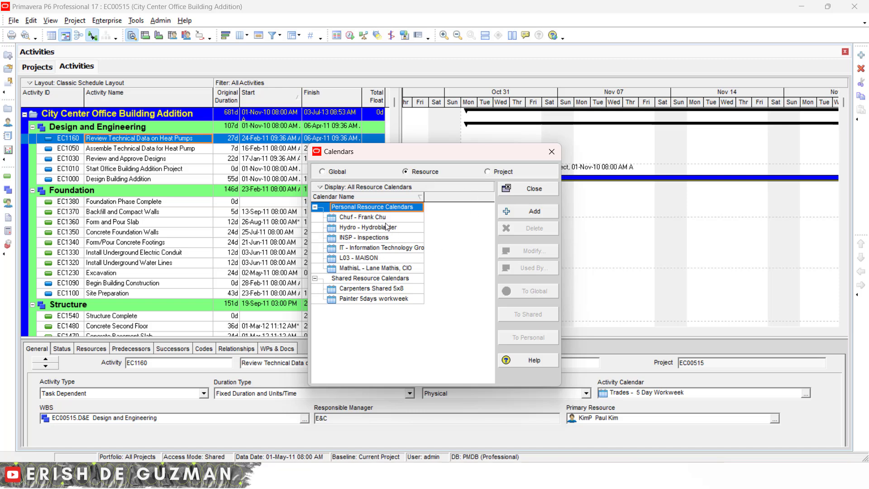
pyautogui.click(398, 228)
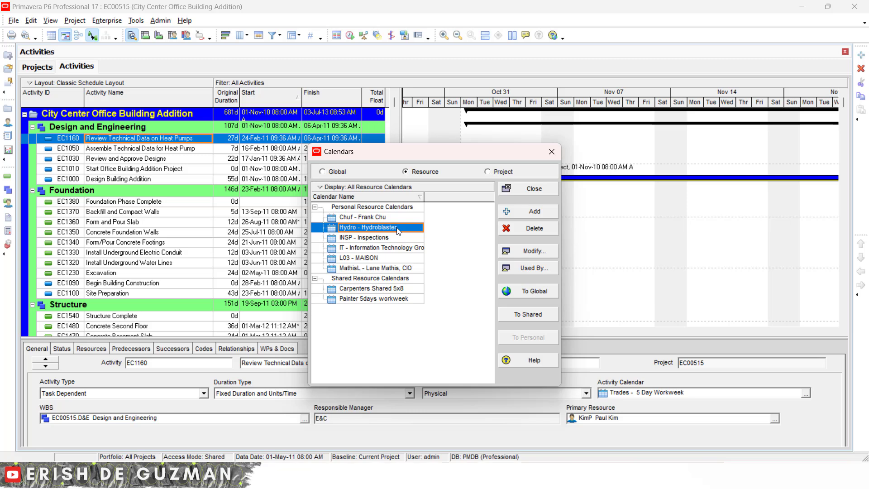
pyautogui.click(545, 313)
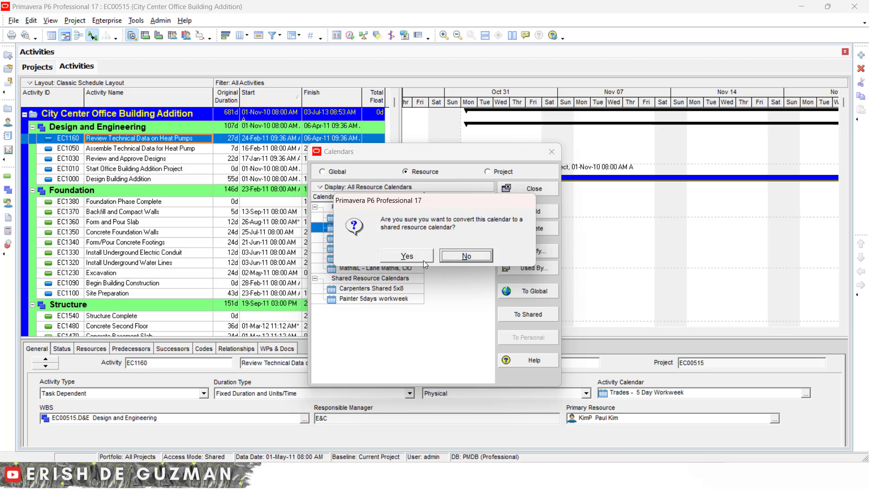
pyautogui.click(485, 256)
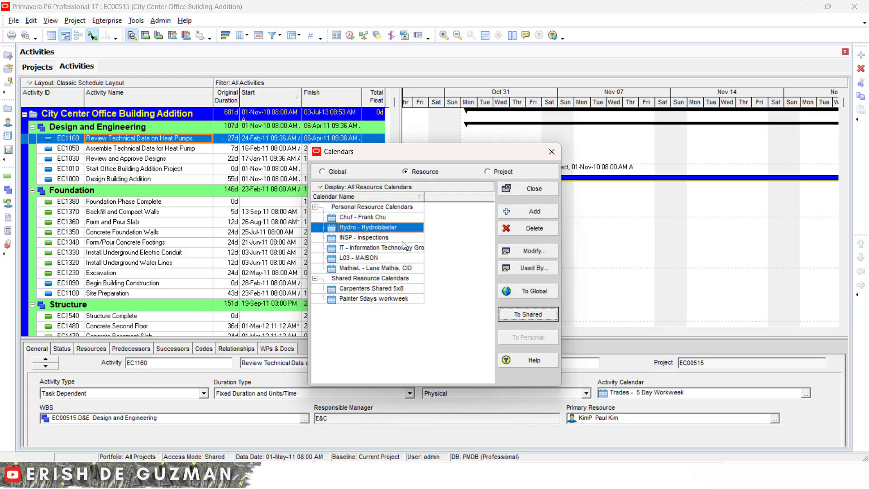
pyautogui.click(552, 151)
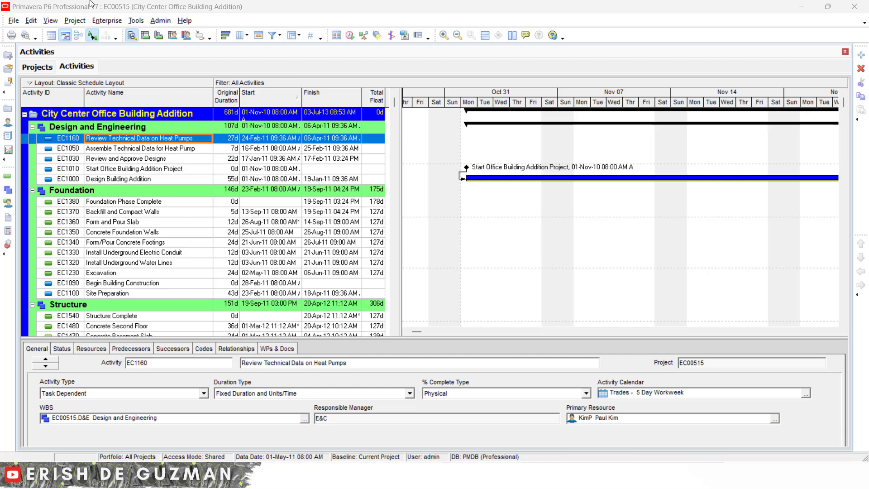
# Step: Reopen the calendars and add a personal resource calendar for the Project Controls resource
pyautogui.click(108, 22)
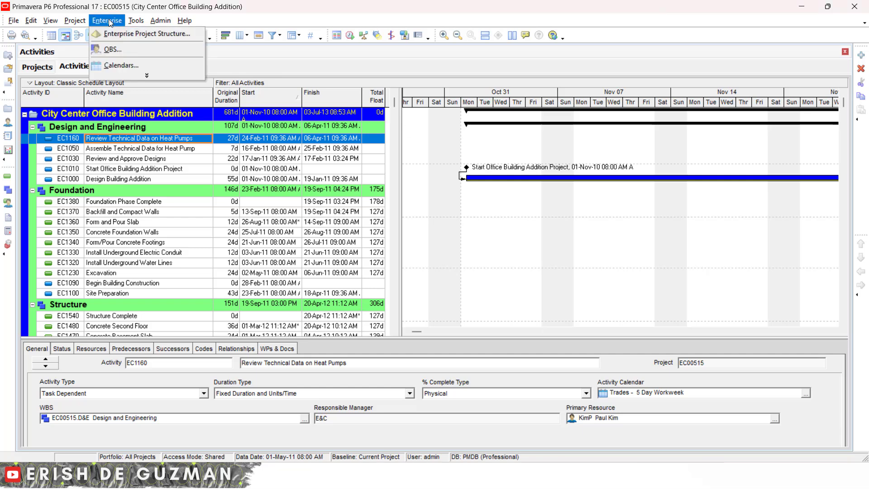
pyautogui.click(115, 68)
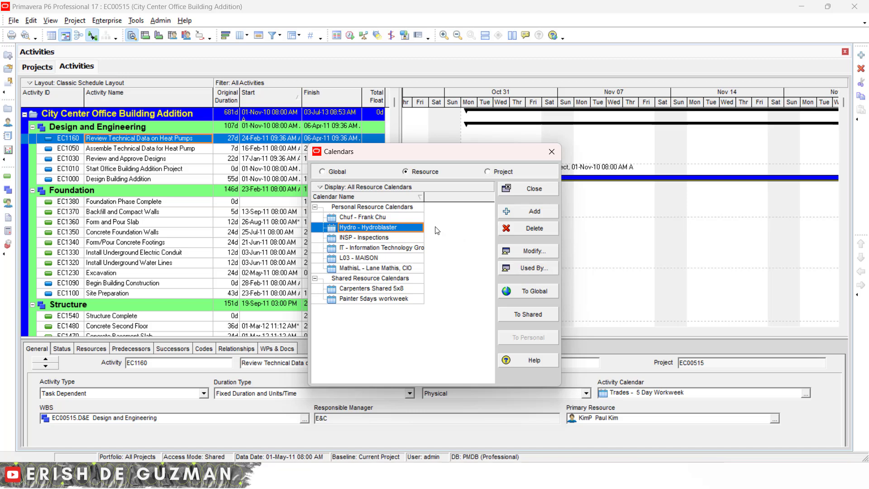
pyautogui.press('Up')
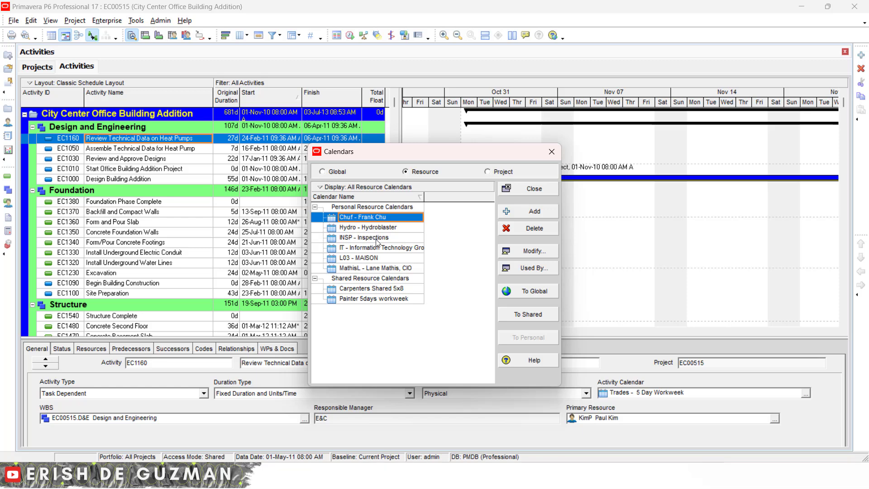
pyautogui.click(554, 215)
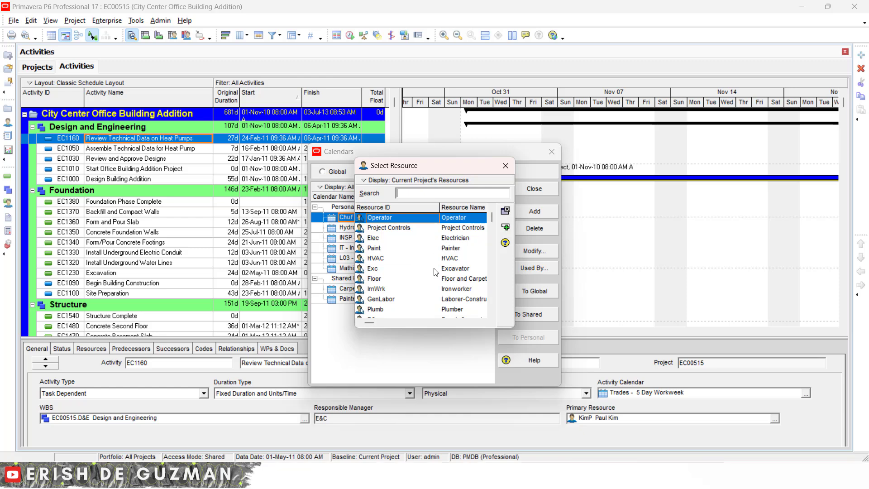
pyautogui.click(409, 230)
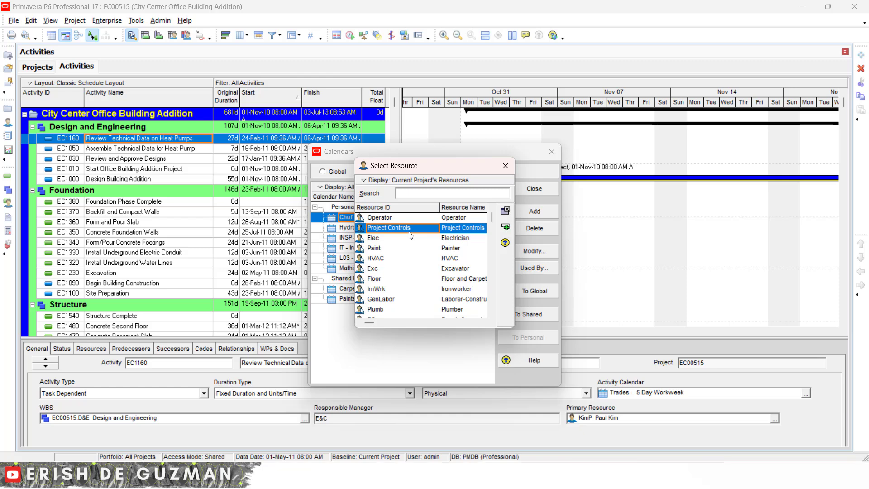
pyautogui.scroll(-1, 410, 238)
pyautogui.scroll(1, 410, 239)
pyautogui.scroll(-1, 403, 248)
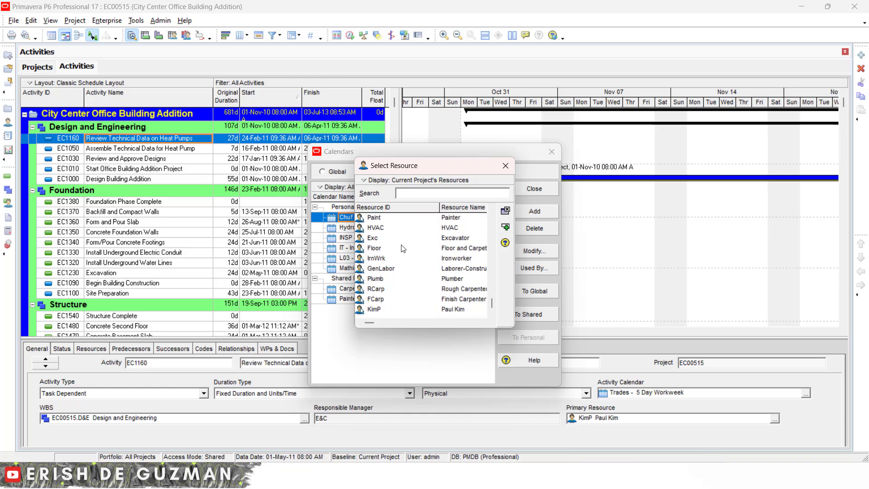
pyautogui.scroll(1, 403, 248)
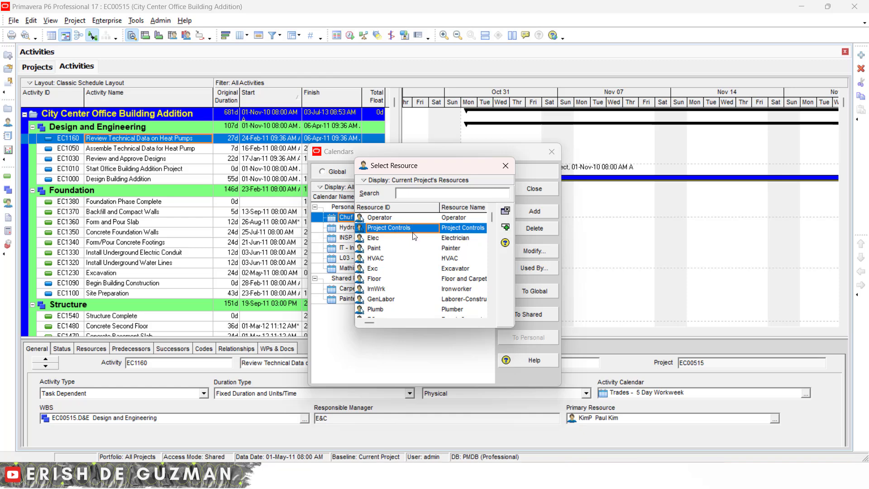
pyautogui.click(505, 228)
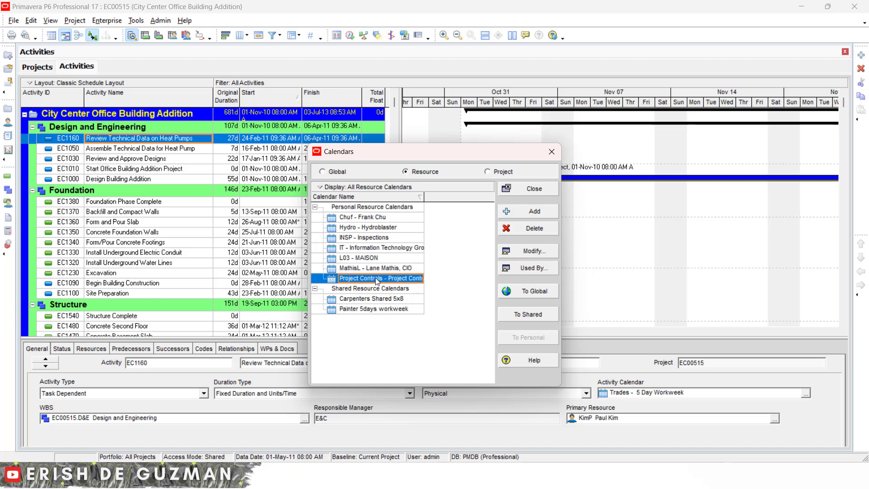
# Step: Examine the workdays and work hours in neighbouring months of the Project Controls calendar, then close it without changes
pyautogui.click(514, 254)
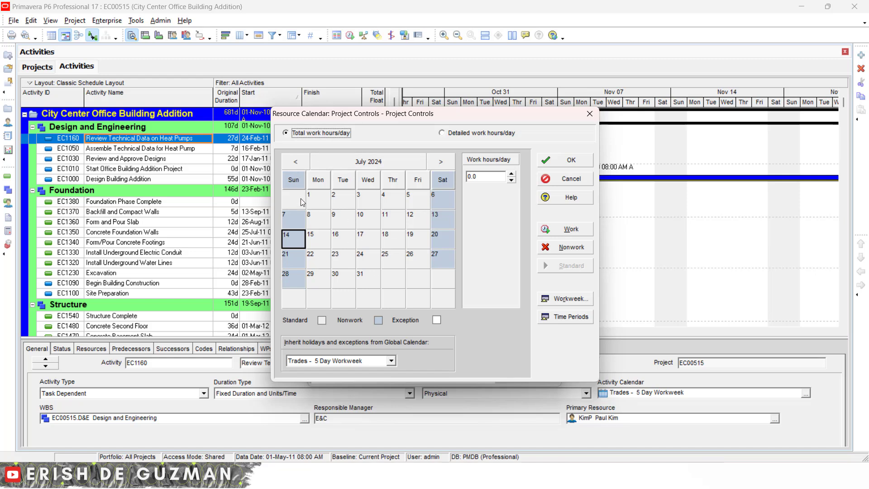
pyautogui.click(295, 161)
pyautogui.click(295, 161)
pyautogui.click(441, 161)
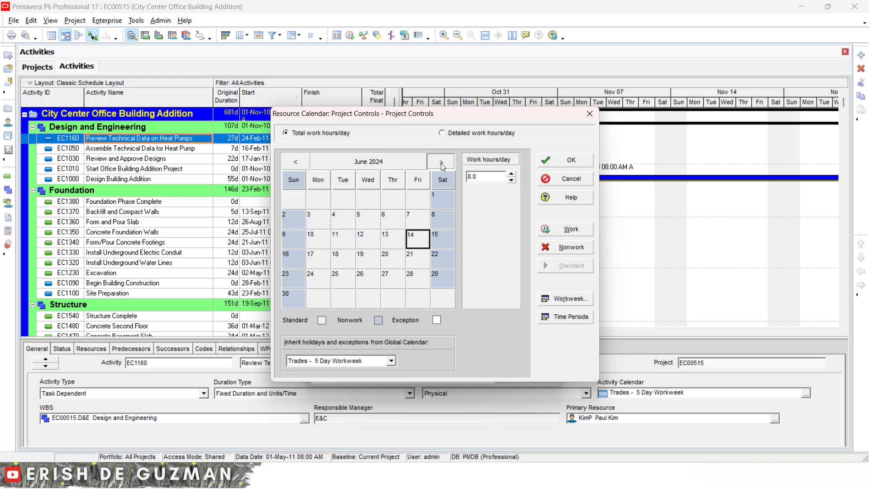
pyautogui.click(440, 162)
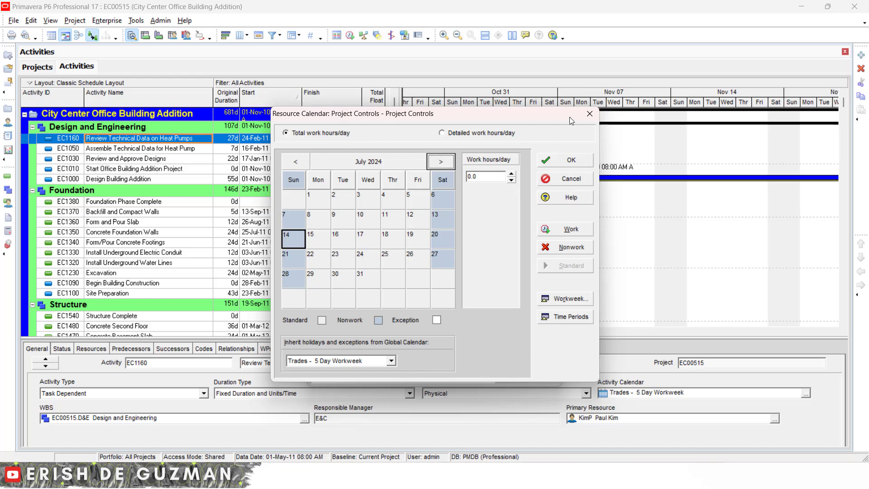
pyautogui.click(590, 114)
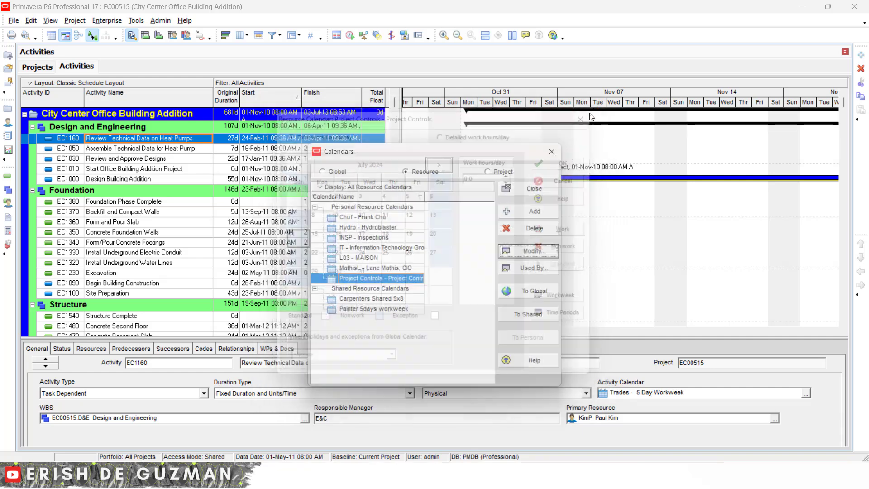
# Step: Rename the Project Controls personal calendar to "ProjEngr"
pyautogui.click(398, 280)
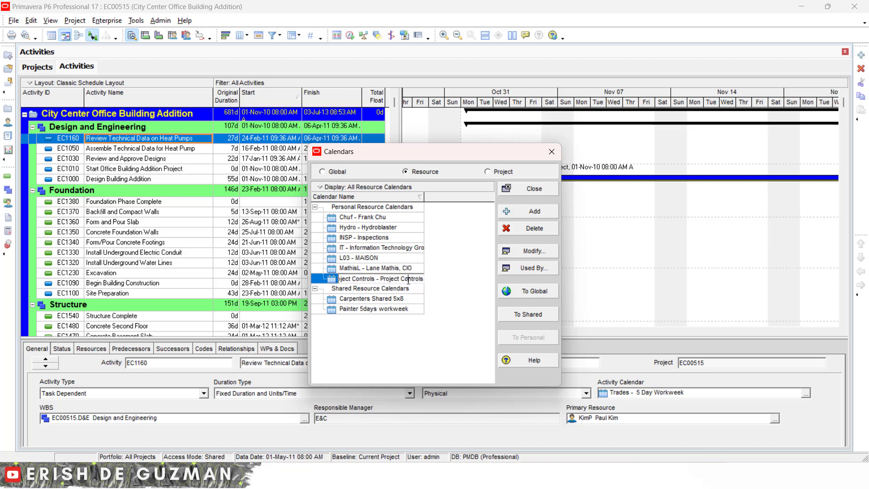
pyautogui.hotkey('ctrl', 'a')
pyautogui.press('BackSpace')
pyautogui.write('ProjEngr')
pyautogui.click(469, 341)
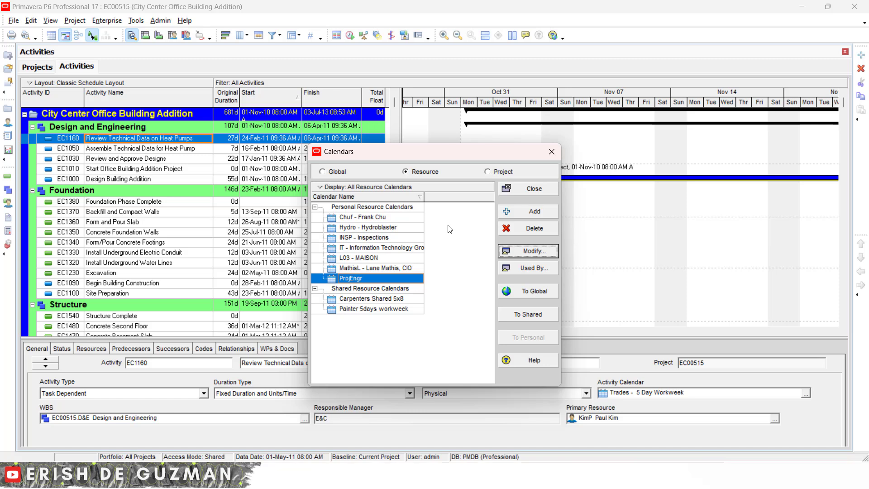
# Step: Start converting the shared calendar Painter 5days workweek to a personal calendar, and decline changing the resource filter
pyautogui.click(392, 299)
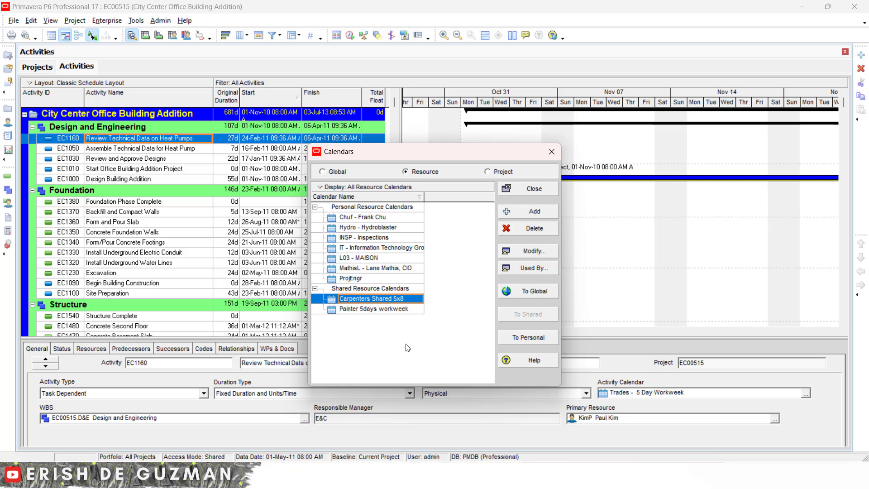
pyautogui.click(395, 311)
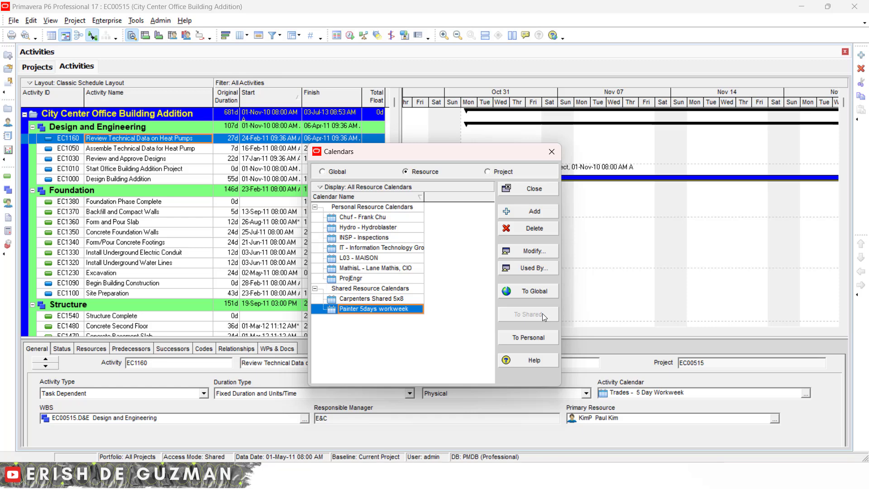
pyautogui.click(532, 338)
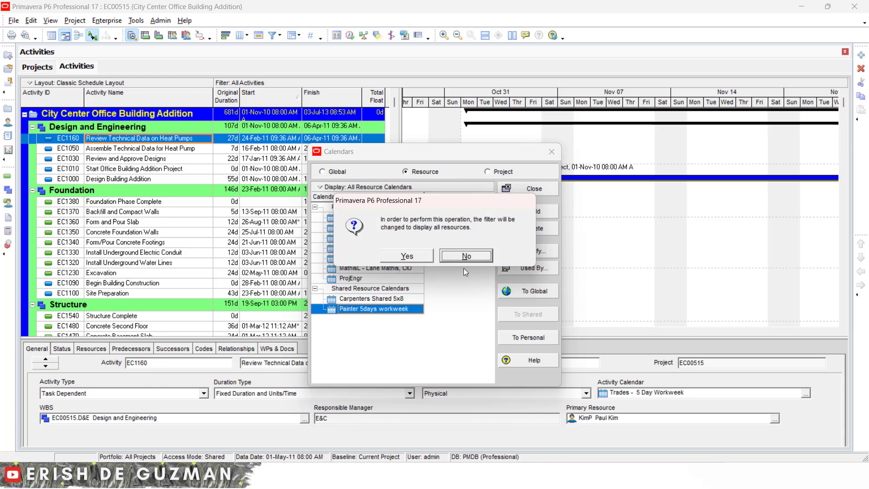
pyautogui.click(466, 256)
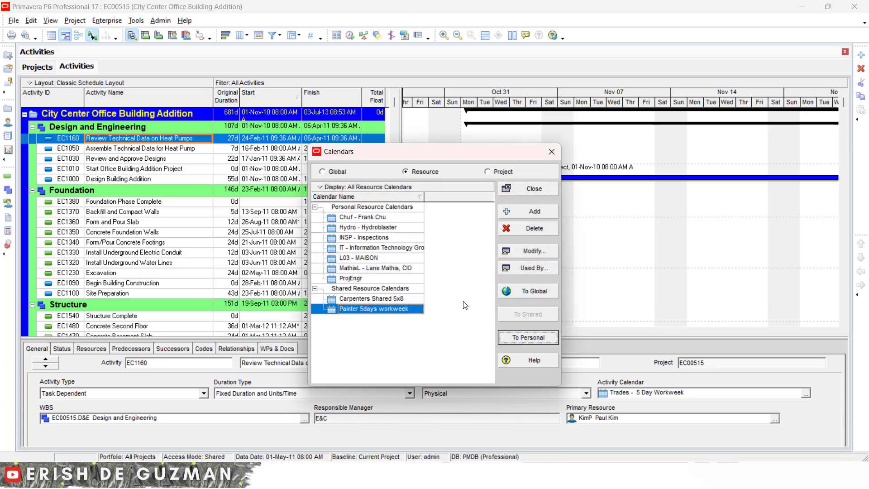